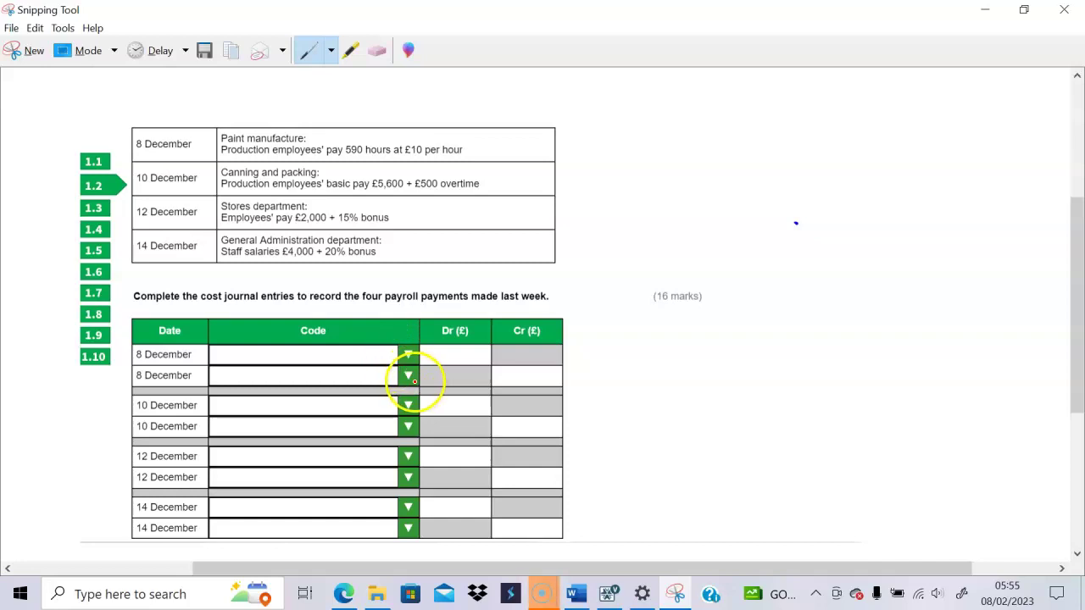
# Step: Bring the screen recorder window forward, then hide it to return to the worksheet
pyautogui.click(541, 594)
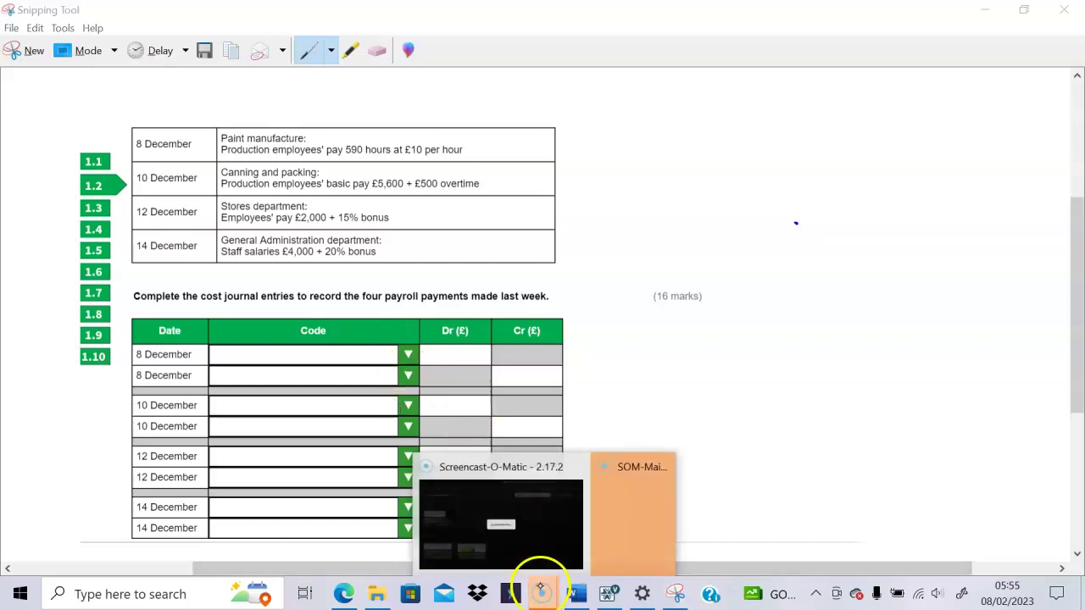
pyautogui.click(550, 530)
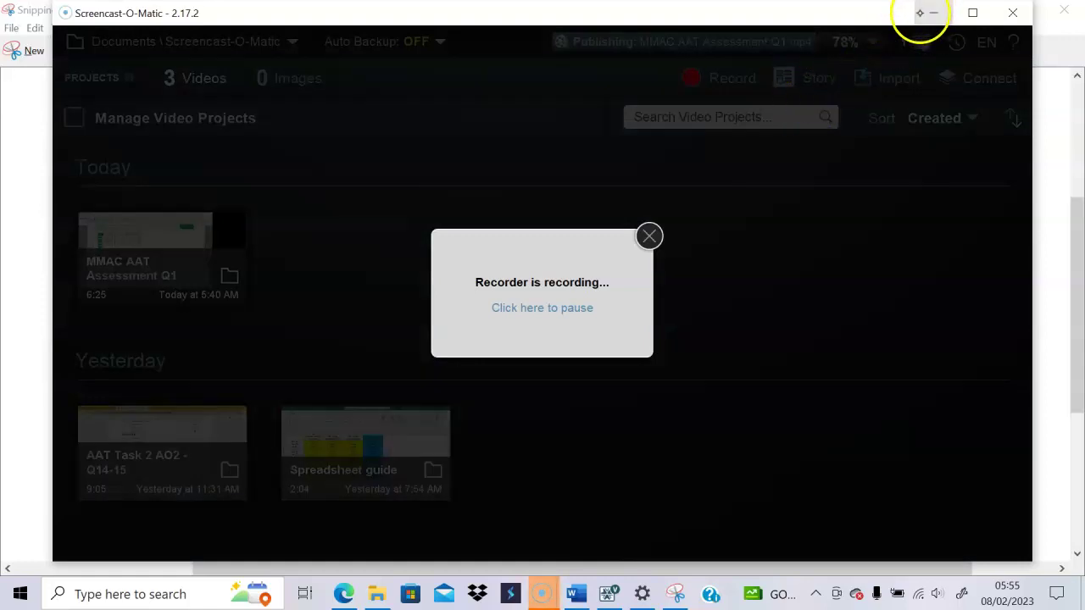
pyautogui.click(933, 12)
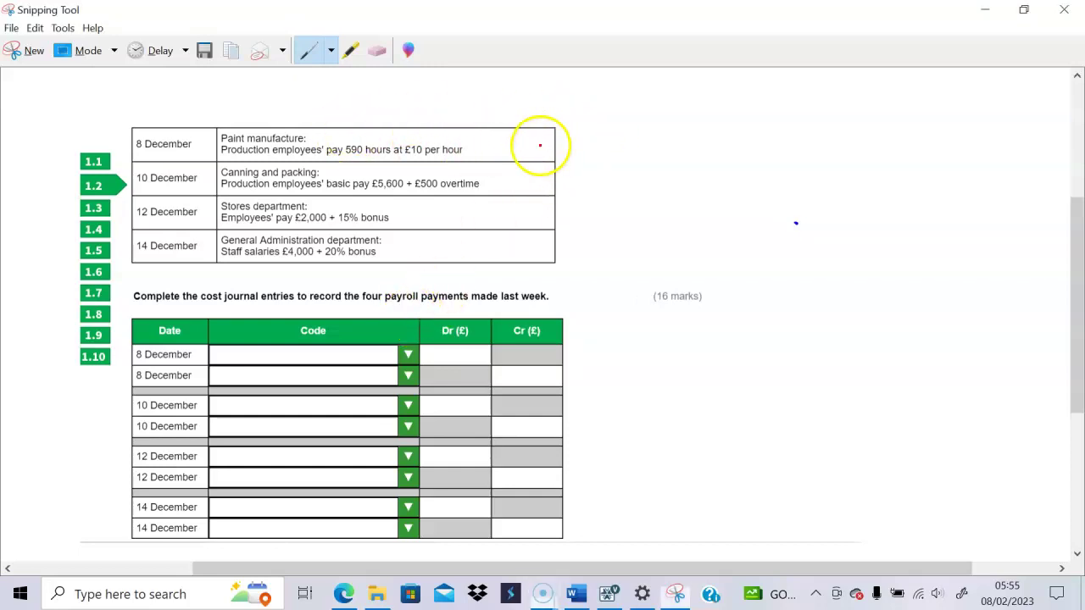
# Step: Label the four payroll rows in red: direct cost, direct cost, production overhead, non-production
pyautogui.click(557, 140)
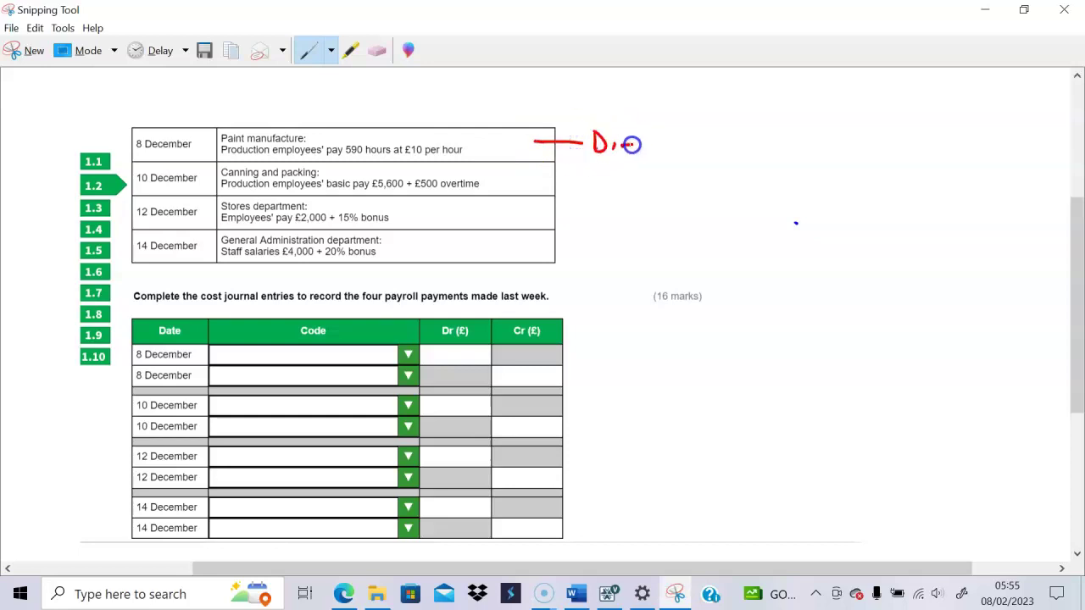
pyautogui.moveTo(716, 142); pyautogui.dragTo(725, 143)
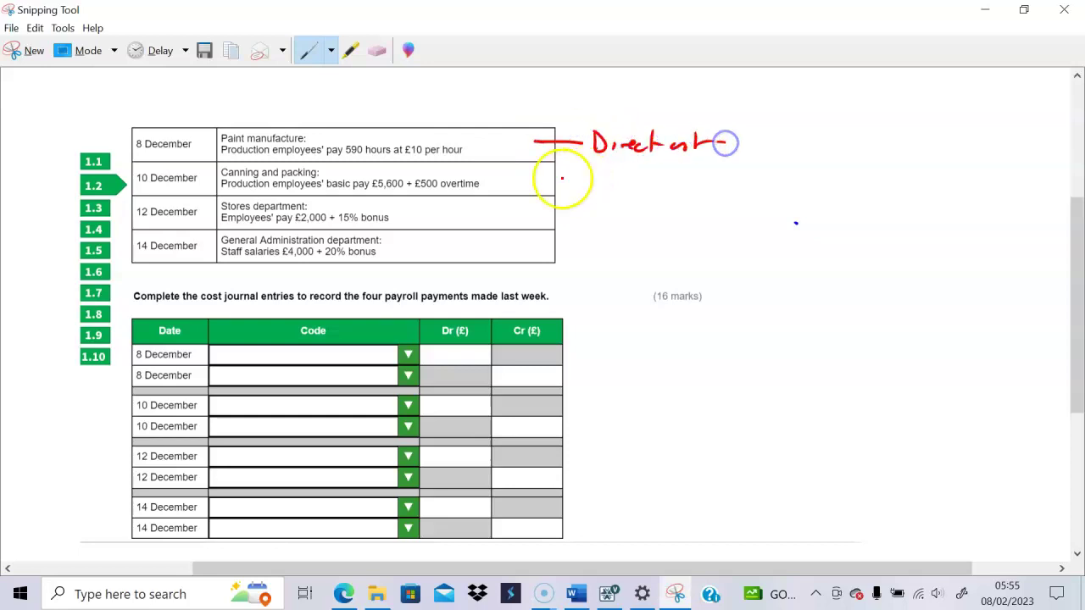
pyautogui.moveTo(535, 181); pyautogui.dragTo(725, 182)
pyautogui.moveTo(552, 221); pyautogui.dragTo(526, 219)
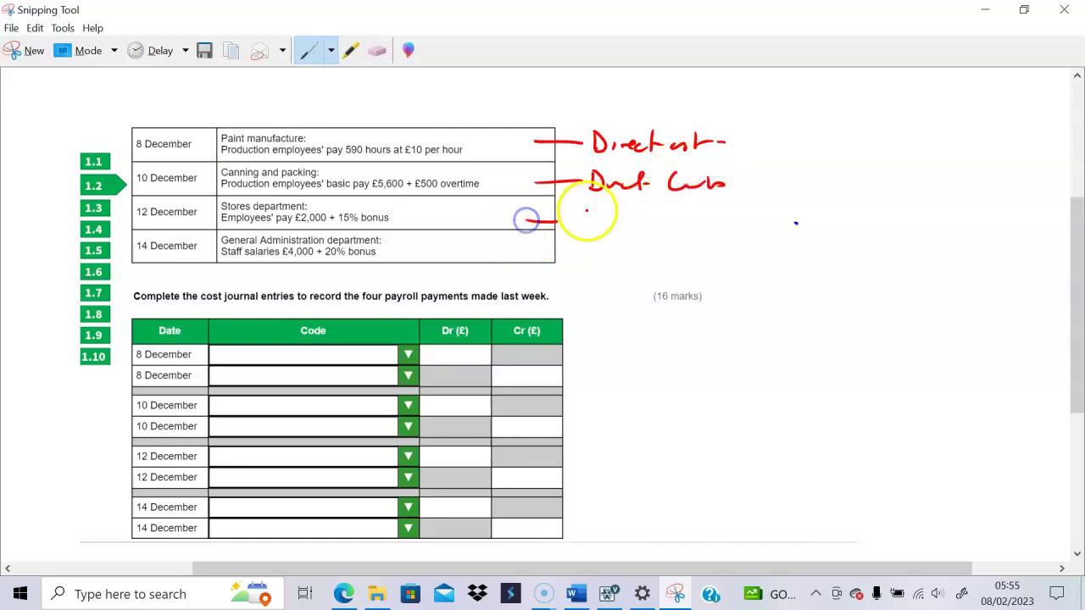
pyautogui.moveTo(586, 204)
pyautogui.mouseDown()
pyautogui.moveTo(586, 225)
pyautogui.moveTo(663, 206)
pyautogui.mouseUp()
pyautogui.moveTo(688, 210); pyautogui.dragTo(754, 219)
pyautogui.moveTo(568, 254); pyautogui.dragTo(533, 254)
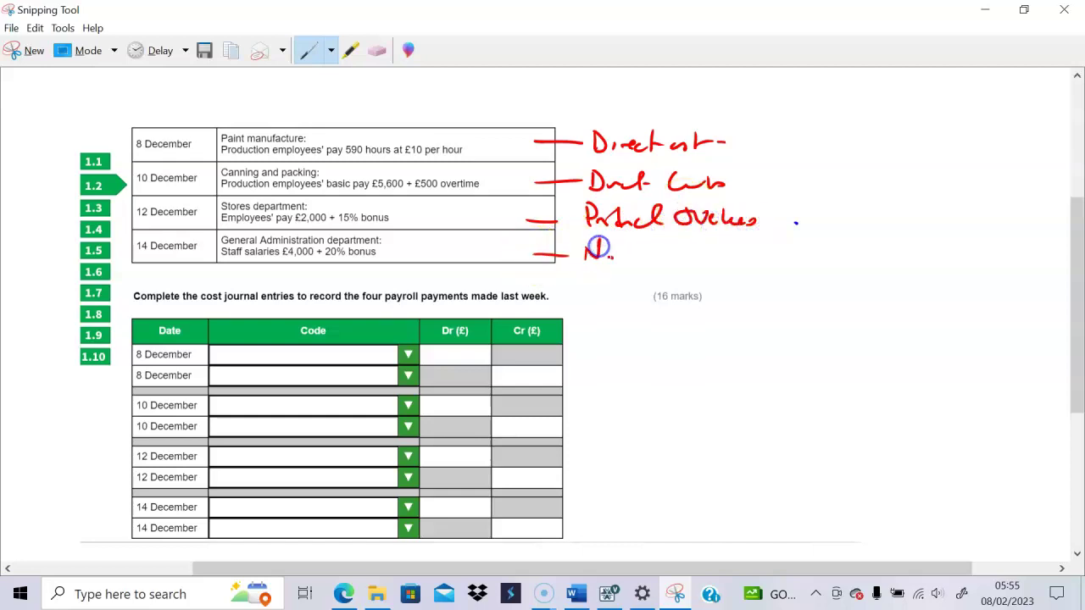
pyautogui.moveTo(652, 251); pyautogui.dragTo(674, 248)
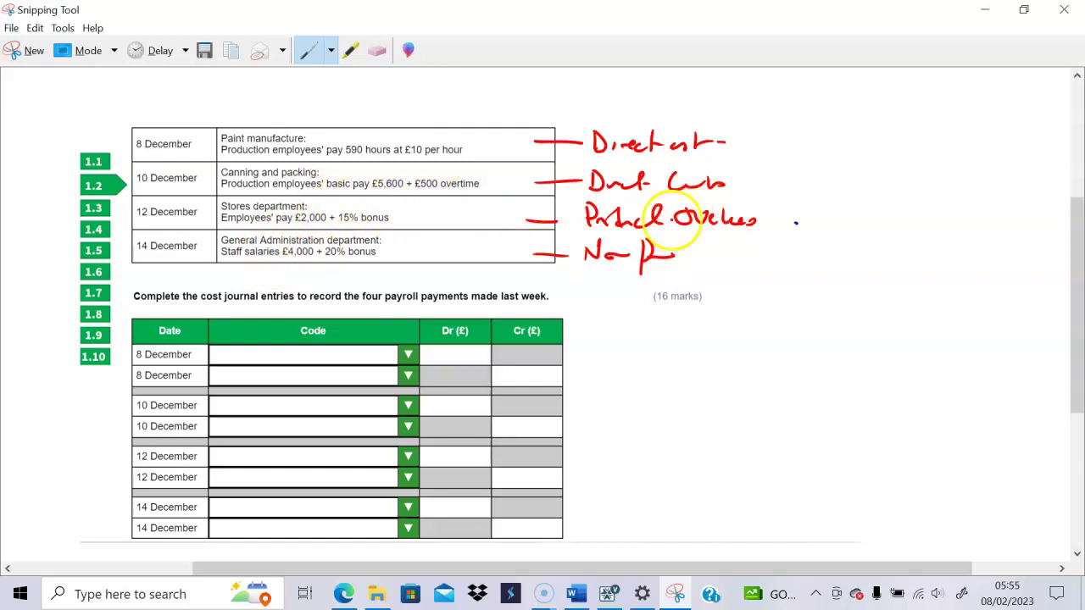
pyautogui.moveTo(679, 254); pyautogui.dragTo(696, 256)
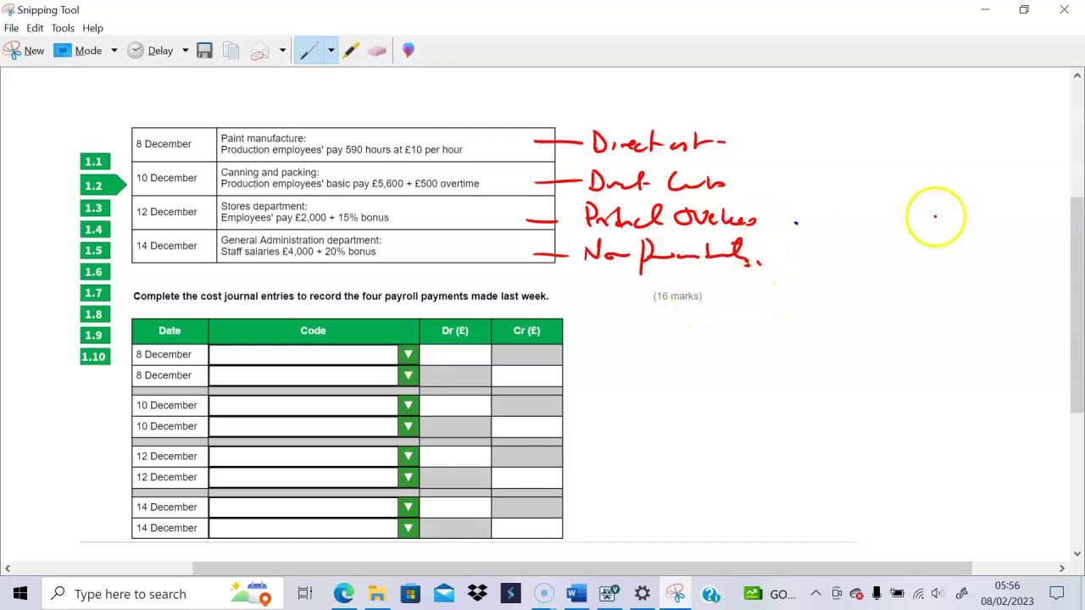
# Step: Handwrite 'Wages Control' in red in the blank area right of the journal table
pyautogui.moveTo(871, 312); pyautogui.dragTo(890, 331)
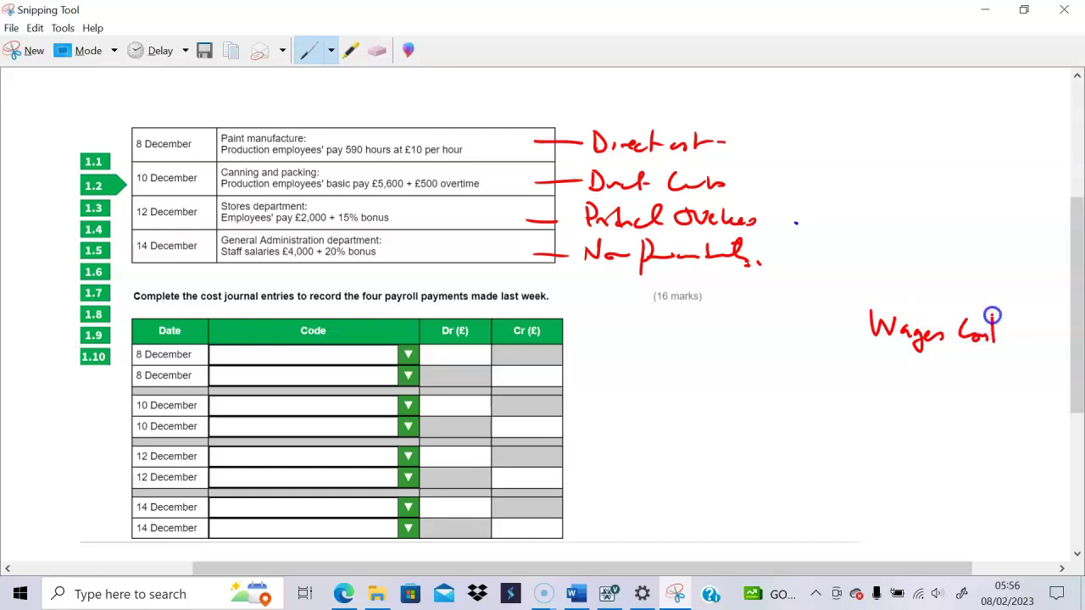
pyautogui.moveTo(1035, 341); pyautogui.dragTo(1039, 342)
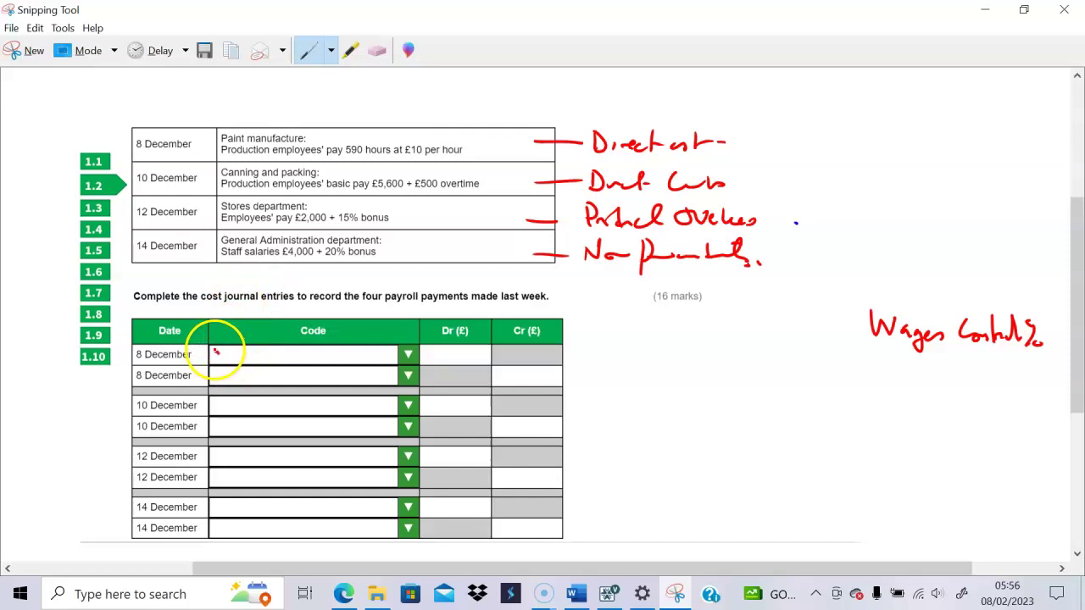
# Step: Write code, 'Direct costs' and 5900 Dr, then 'Wages control' with 5900 Cr for 8 December
pyautogui.moveTo(216, 350); pyautogui.dragTo(212, 356)
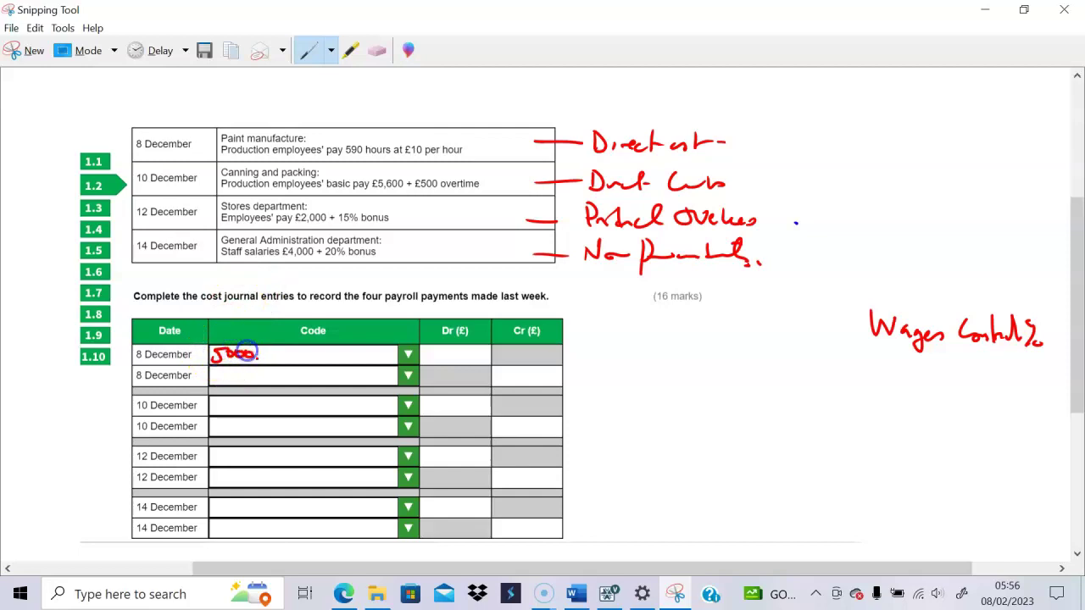
pyautogui.moveTo(266, 352); pyautogui.dragTo(278, 354)
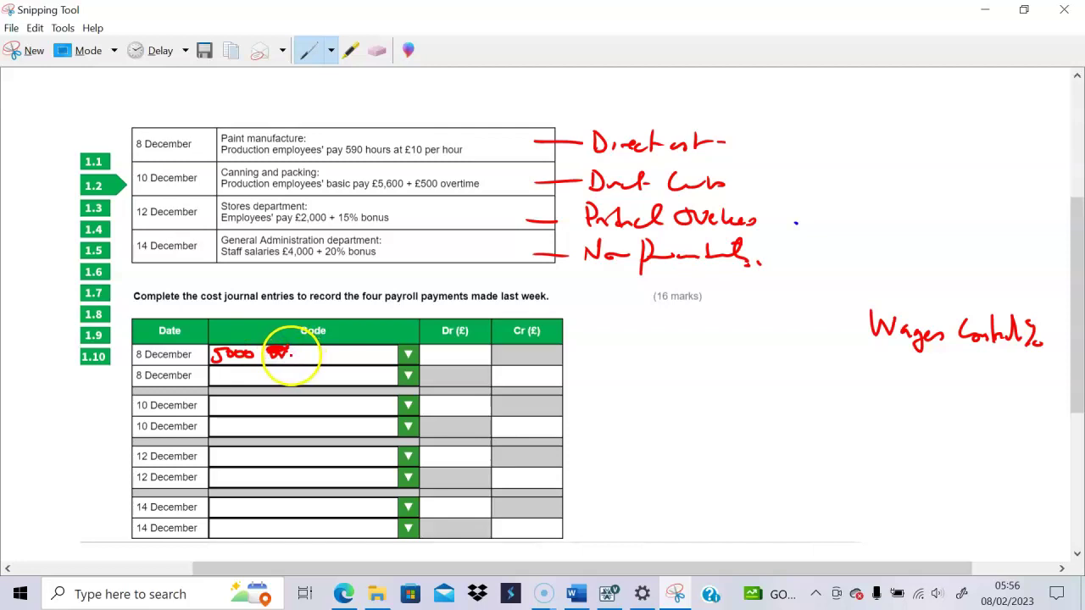
pyautogui.moveTo(291, 355); pyautogui.dragTo(290, 348)
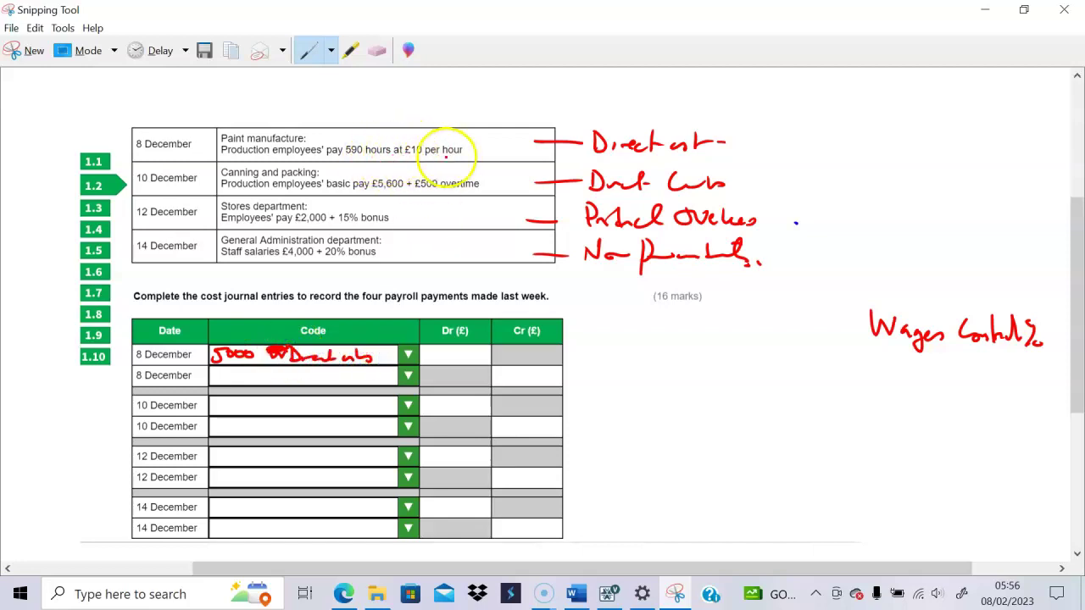
pyautogui.moveTo(432, 351); pyautogui.dragTo(442, 351)
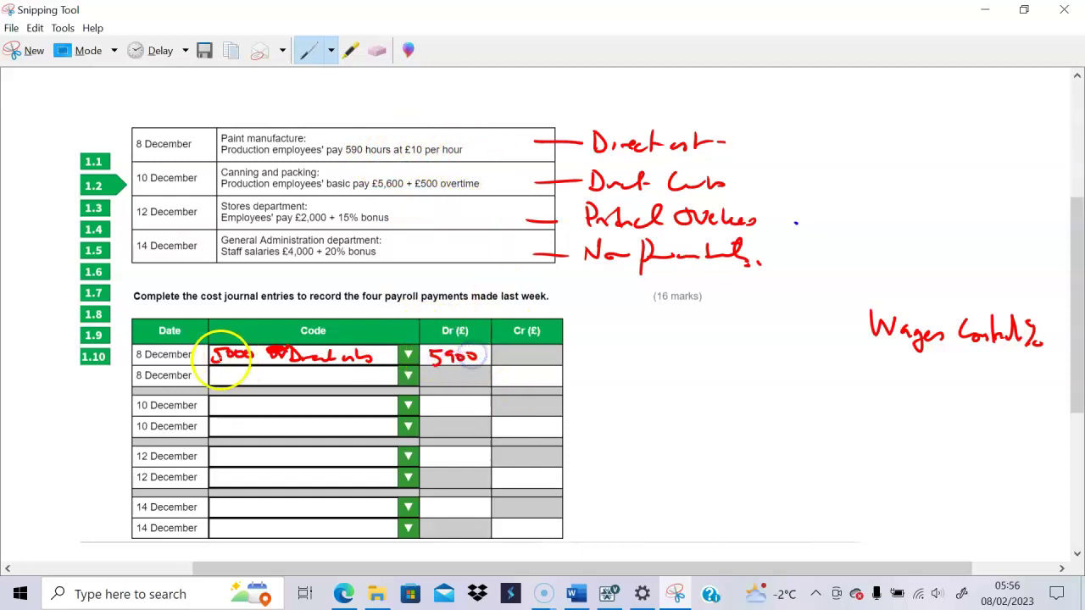
pyautogui.moveTo(225, 367); pyautogui.dragTo(225, 378)
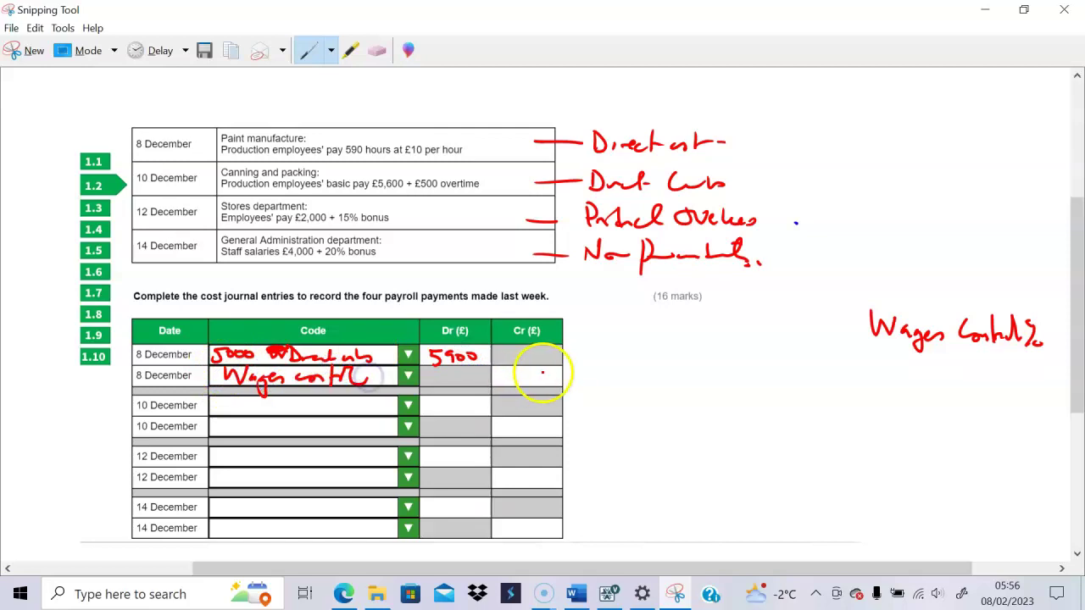
pyautogui.click(510, 372)
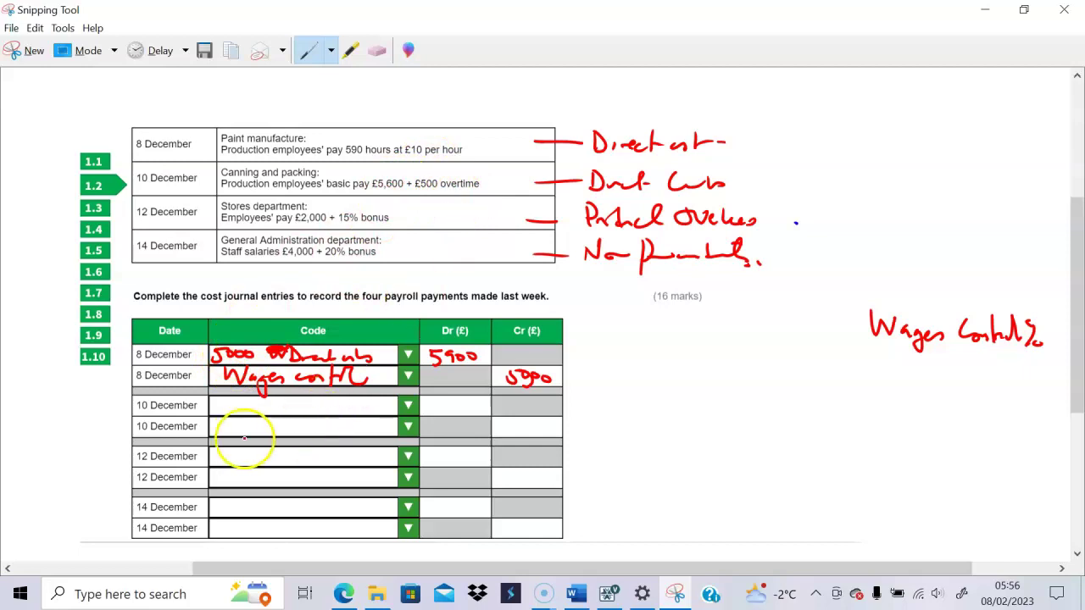
# Step: Write the 10 December direct costs code with 6100 Dr, and wages control with 6100 Cr
pyautogui.moveTo(214, 405); pyautogui.dragTo(227, 407)
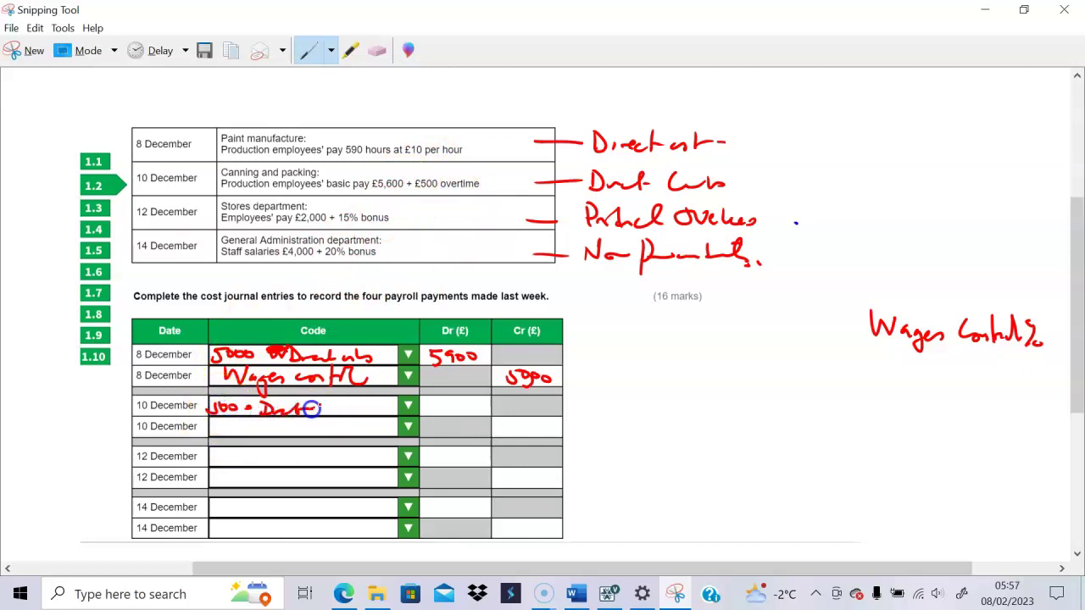
pyautogui.moveTo(440, 398); pyautogui.dragTo(437, 413)
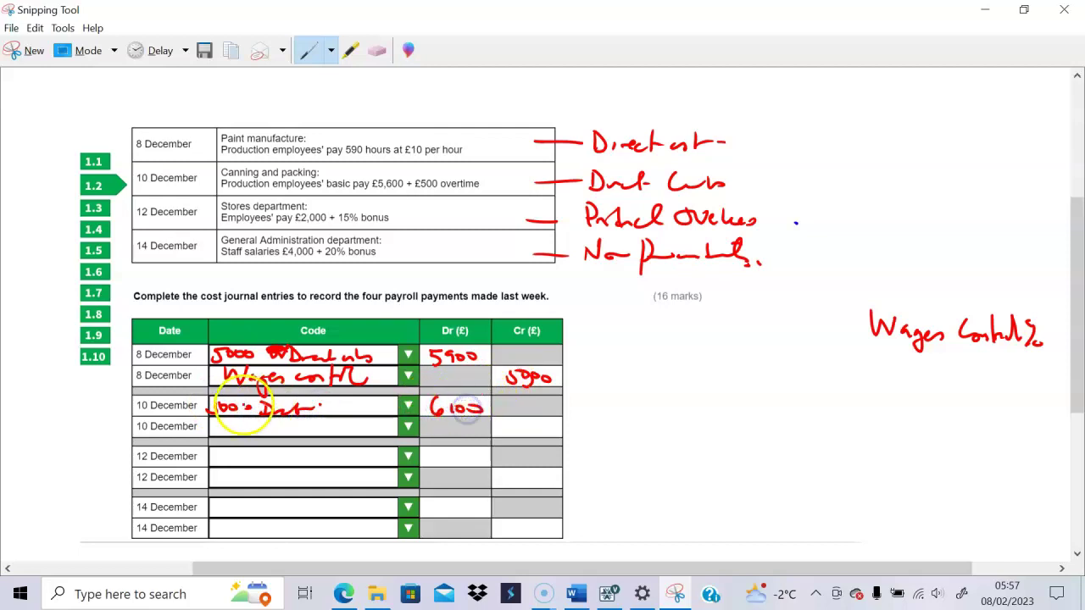
pyautogui.moveTo(225, 422); pyautogui.dragTo(244, 426)
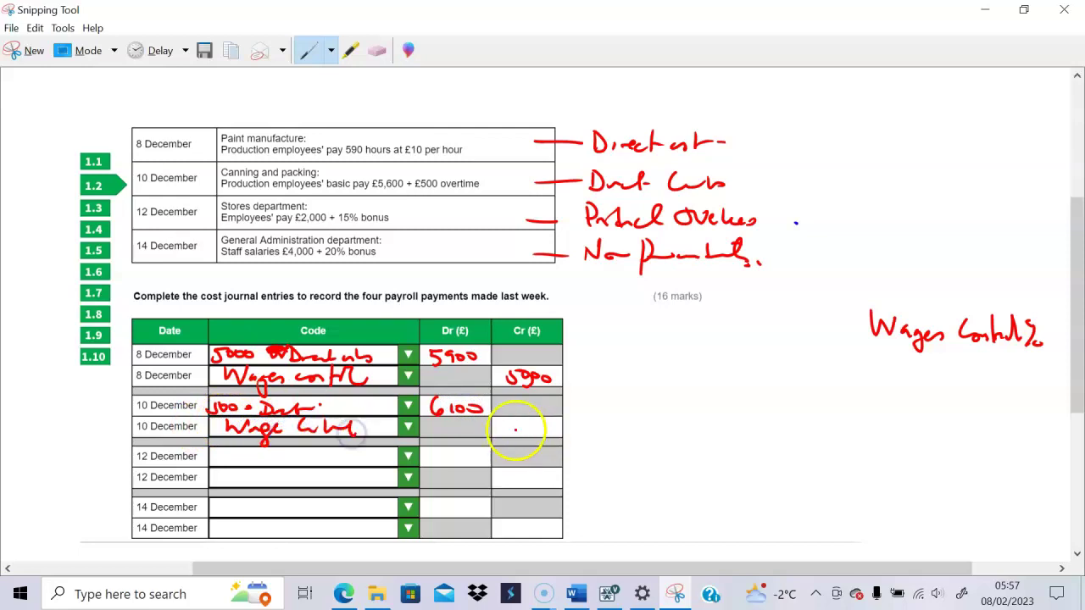
pyautogui.moveTo(510, 413); pyautogui.dragTo(506, 418)
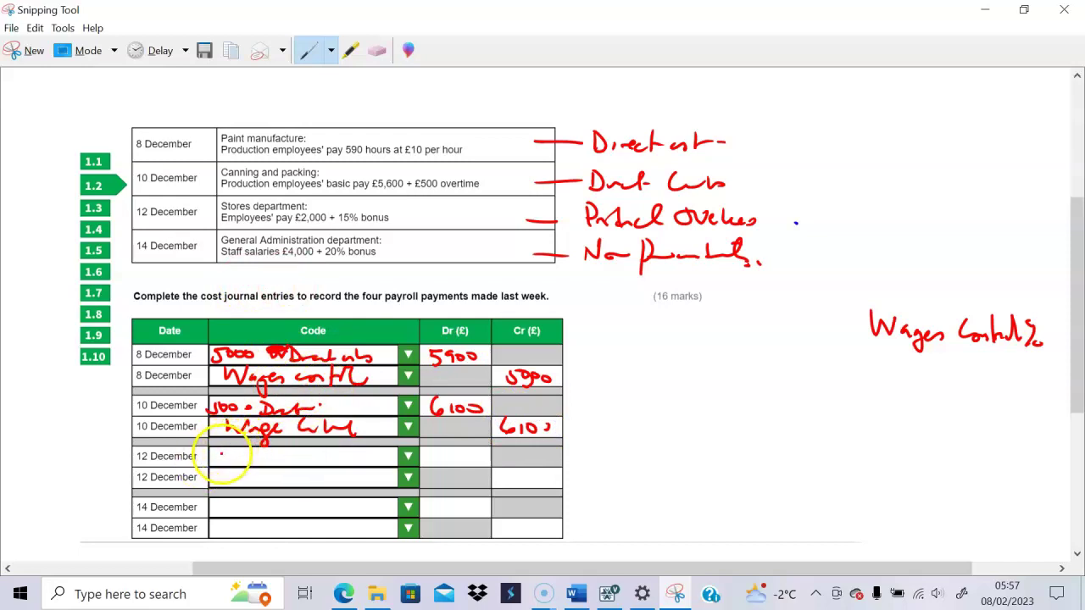
# Step: Write the 12 December debit code and add corrections to the 8 and 10 December codes
pyautogui.moveTo(223, 455); pyautogui.dragTo(225, 462)
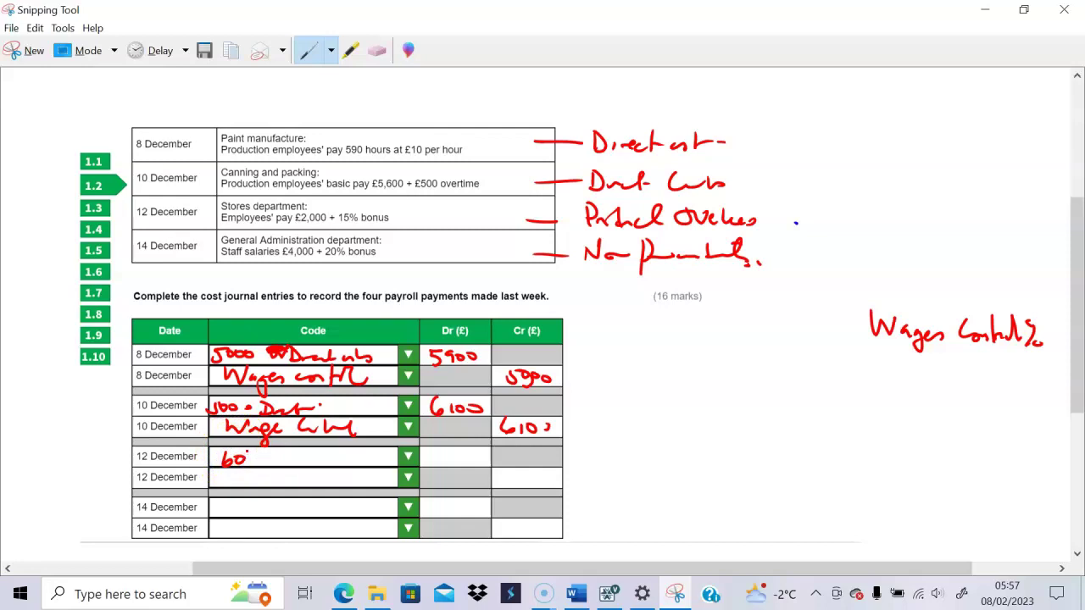
pyautogui.moveTo(246, 455); pyautogui.dragTo(240, 463)
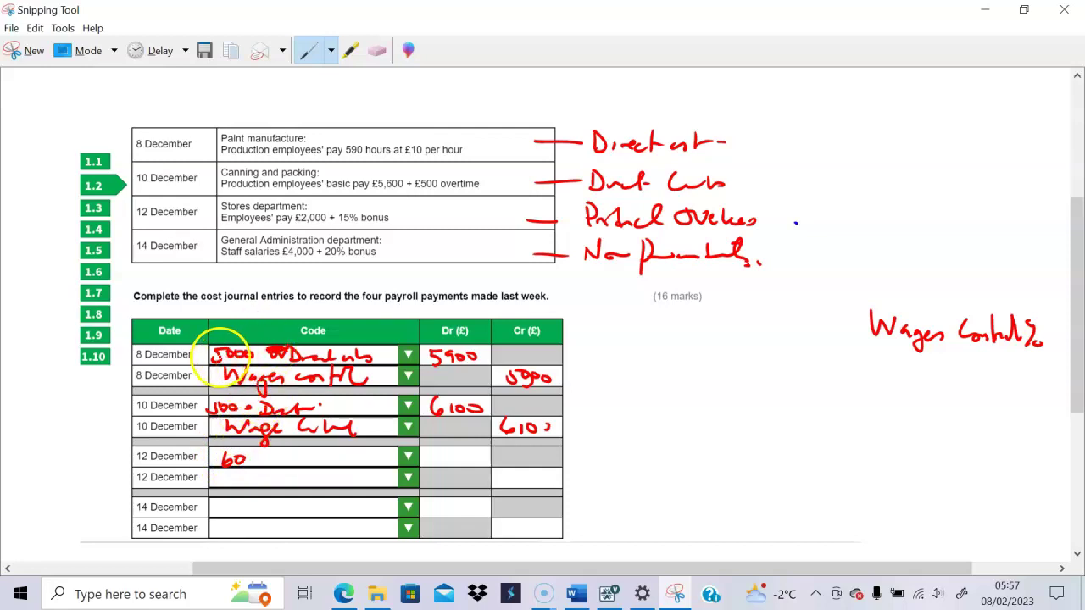
pyautogui.click(222, 356)
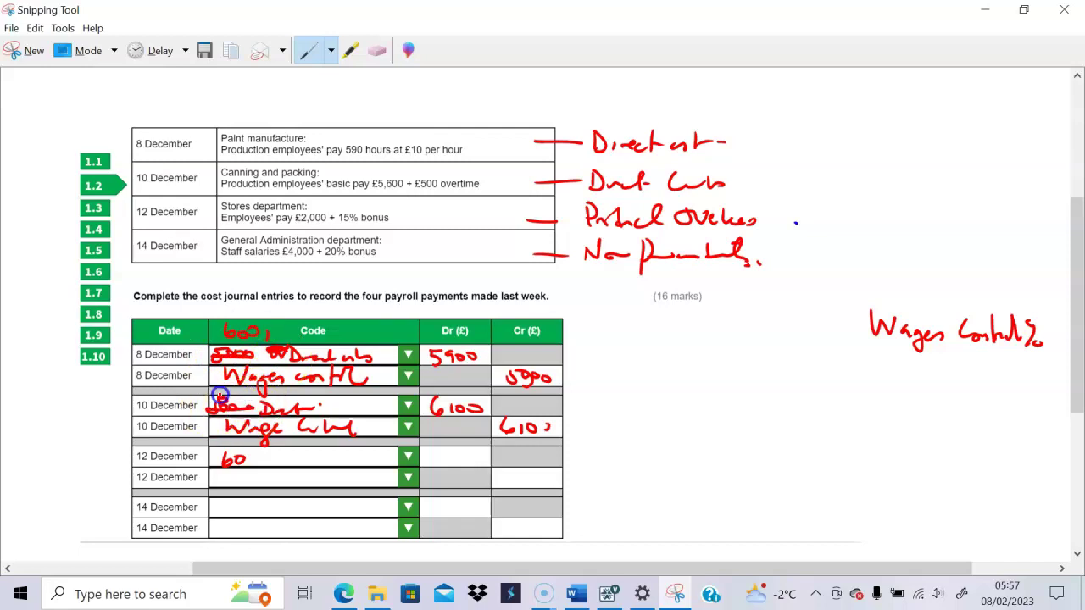
pyautogui.moveTo(246, 397); pyautogui.dragTo(267, 391)
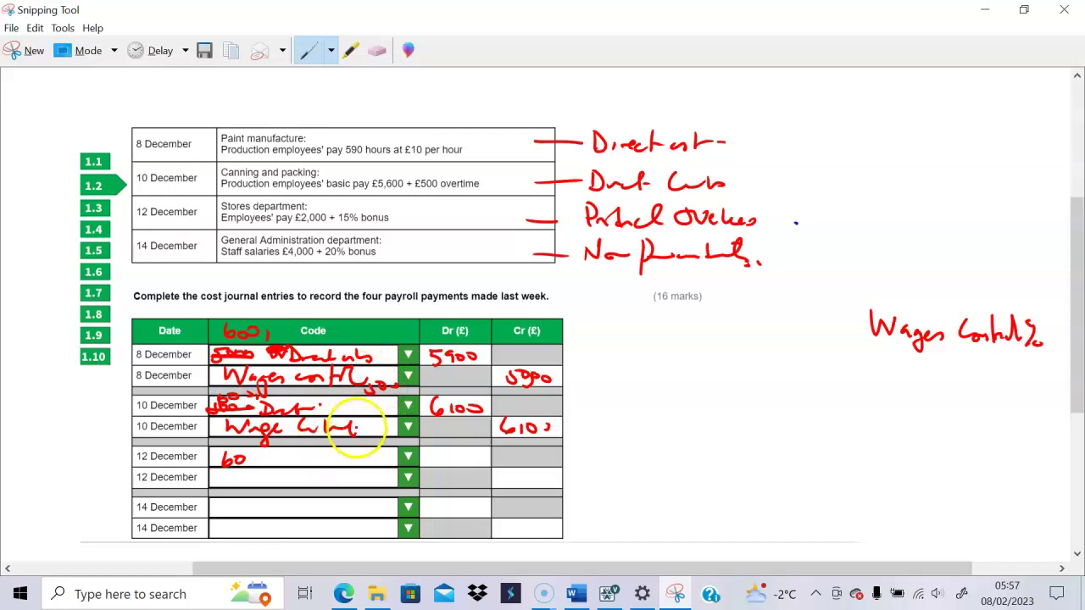
pyautogui.moveTo(347, 429); pyautogui.dragTo(394, 433)
# Step: Write the wages control code 5000 on the 12 and 14 December credit rows
pyautogui.moveTo(213, 471); pyautogui.dragTo(234, 478)
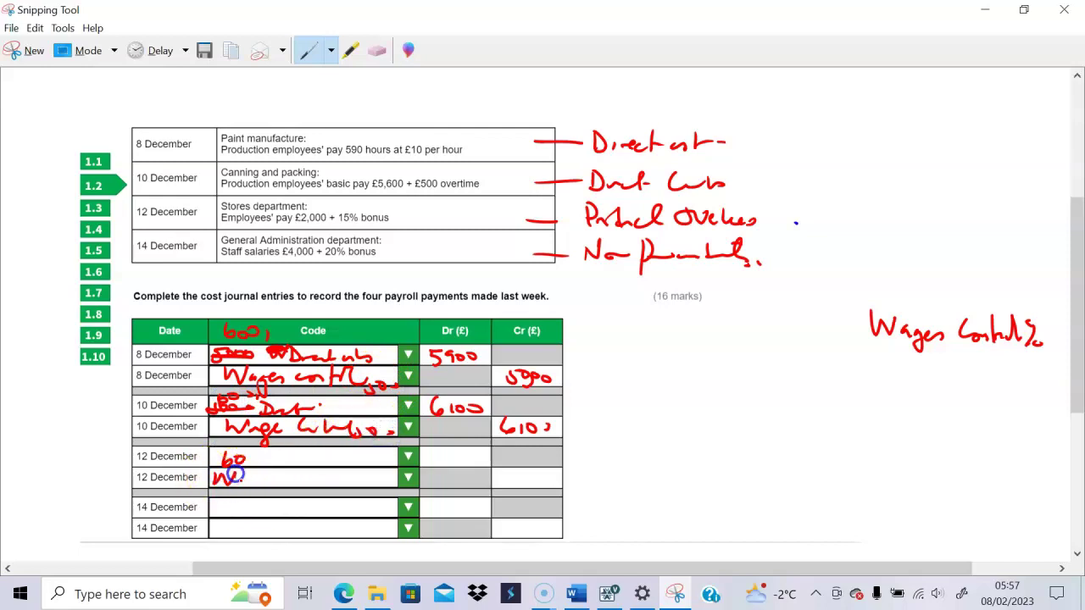
pyautogui.moveTo(329, 475); pyautogui.dragTo(380, 477)
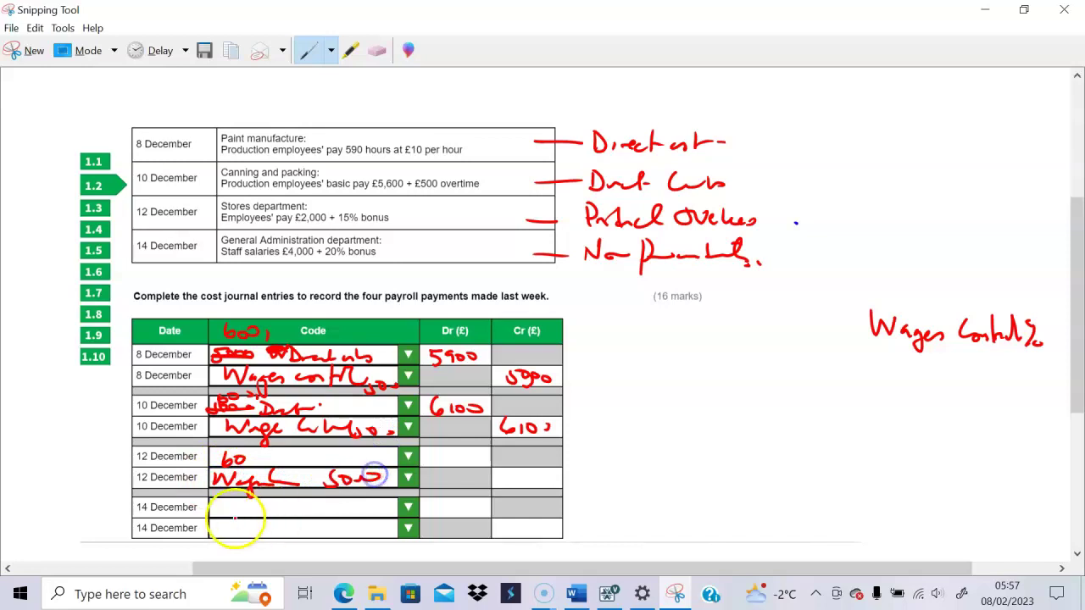
pyautogui.moveTo(218, 522)
pyautogui.mouseDown()
pyautogui.moveTo(225, 534)
pyautogui.moveTo(290, 534)
pyautogui.mouseUp()
pyautogui.moveTo(333, 518)
pyautogui.mouseDown()
pyautogui.moveTo(329, 532)
pyautogui.moveTo(368, 527)
pyautogui.mouseUp()
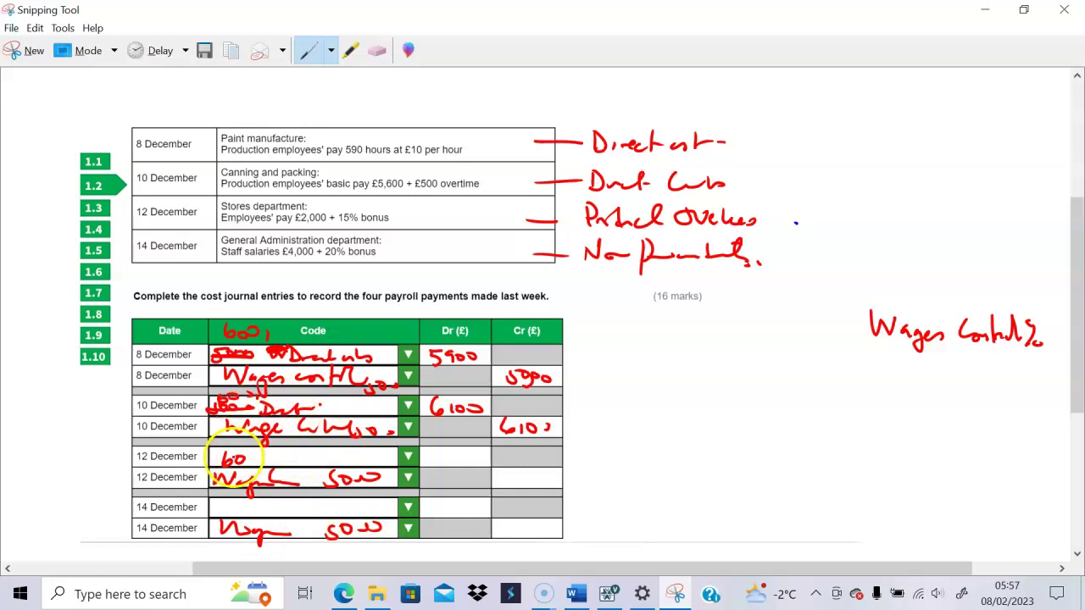
# Step: Correct the 12 and 14 December debit codes, enter 2300, and circle '20% bonus'
pyautogui.moveTo(223, 455)
pyautogui.mouseDown()
pyautogui.moveTo(222, 464)
pyautogui.moveTo(279, 460)
pyautogui.mouseUp()
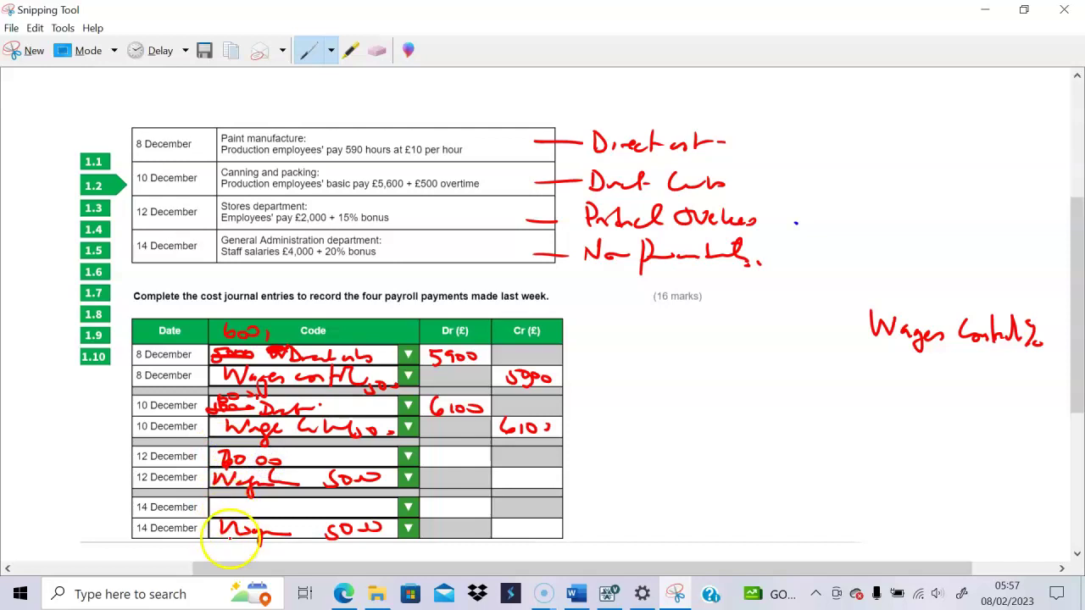
pyautogui.moveTo(222, 508); pyautogui.dragTo(227, 501)
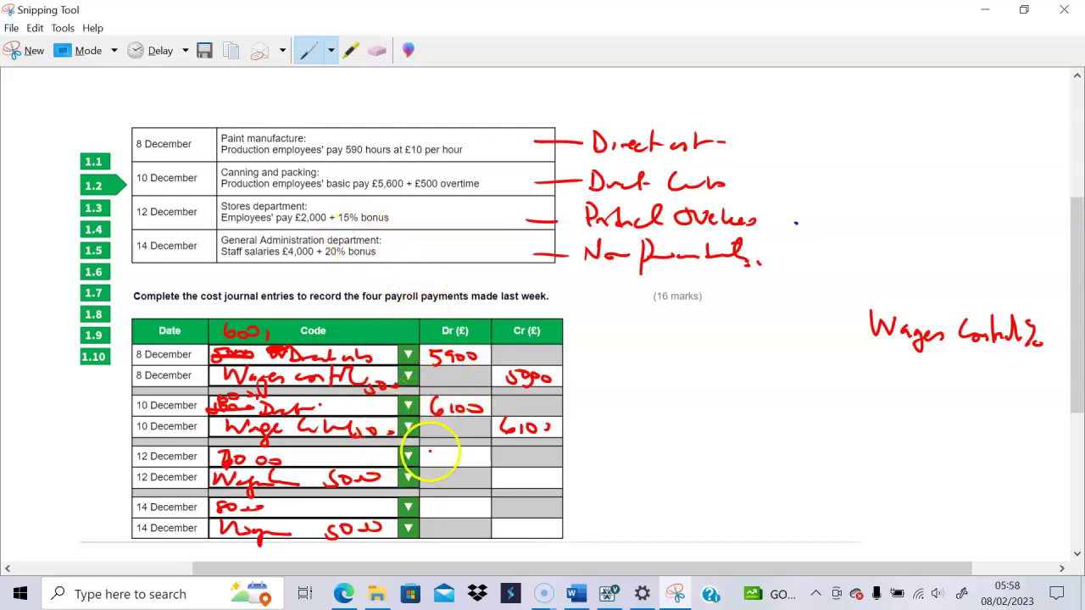
pyautogui.moveTo(508, 476)
pyautogui.mouseDown()
pyautogui.moveTo(517, 485)
pyautogui.moveTo(559, 480)
pyautogui.mouseUp()
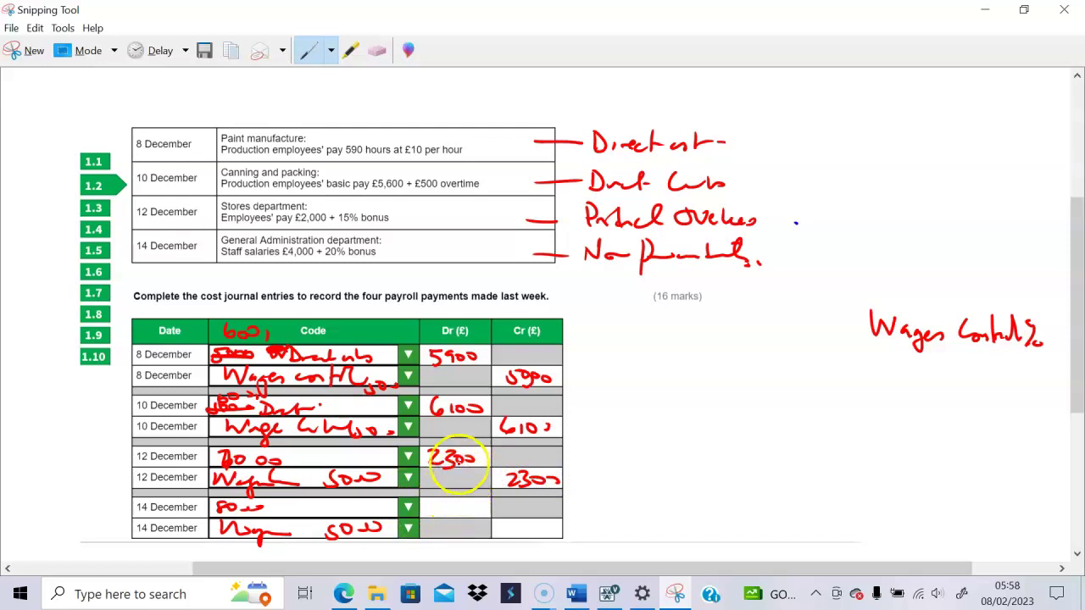
pyautogui.moveTo(346, 271); pyautogui.dragTo(296, 269)
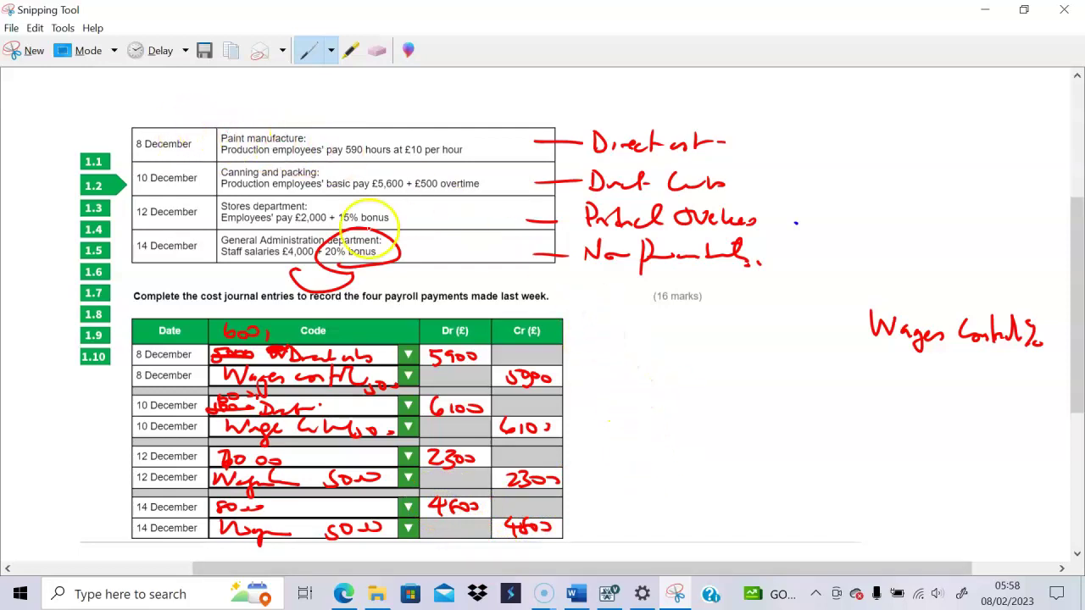
# Step: Circle the Wages Control heading and draw its T-account outline beneath, marking the debit side
pyautogui.moveTo(966, 292)
pyautogui.mouseDown()
pyautogui.moveTo(842, 302)
pyautogui.moveTo(1009, 361)
pyautogui.moveTo(966, 369)
pyautogui.mouseUp()
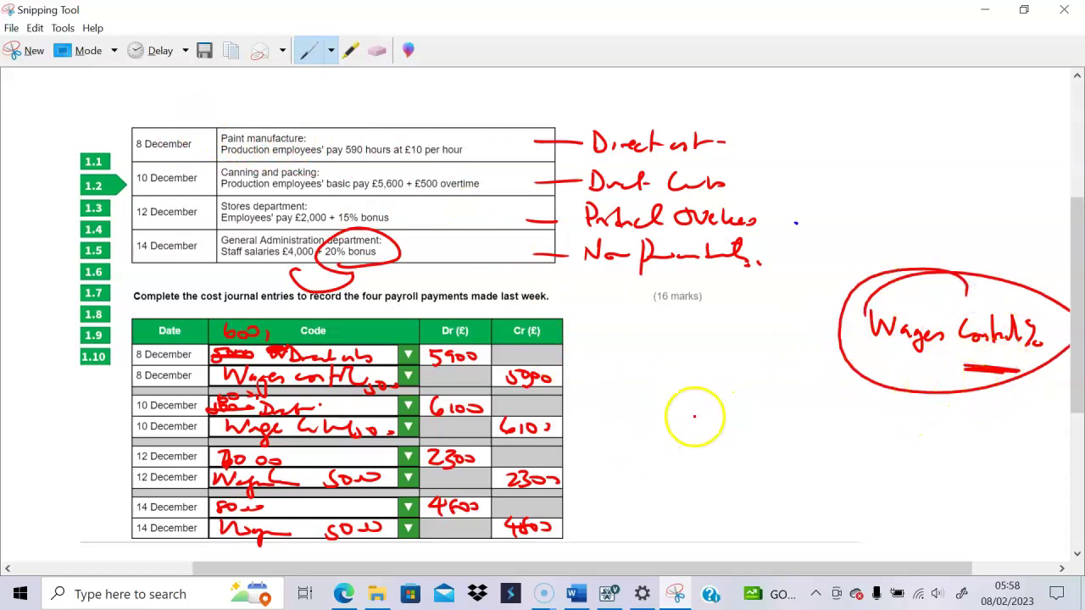
pyautogui.moveTo(652, 422); pyautogui.dragTo(779, 426)
pyautogui.moveTo(730, 390); pyautogui.dragTo(717, 517)
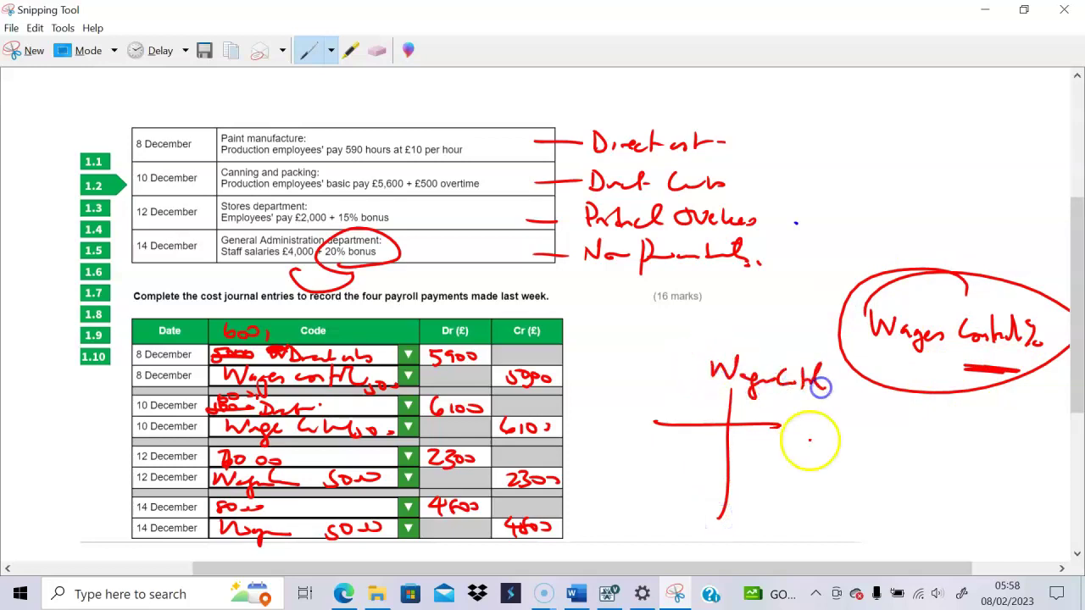
pyautogui.moveTo(816, 421); pyautogui.dragTo(782, 422)
pyautogui.moveTo(644, 432); pyautogui.dragTo(689, 484)
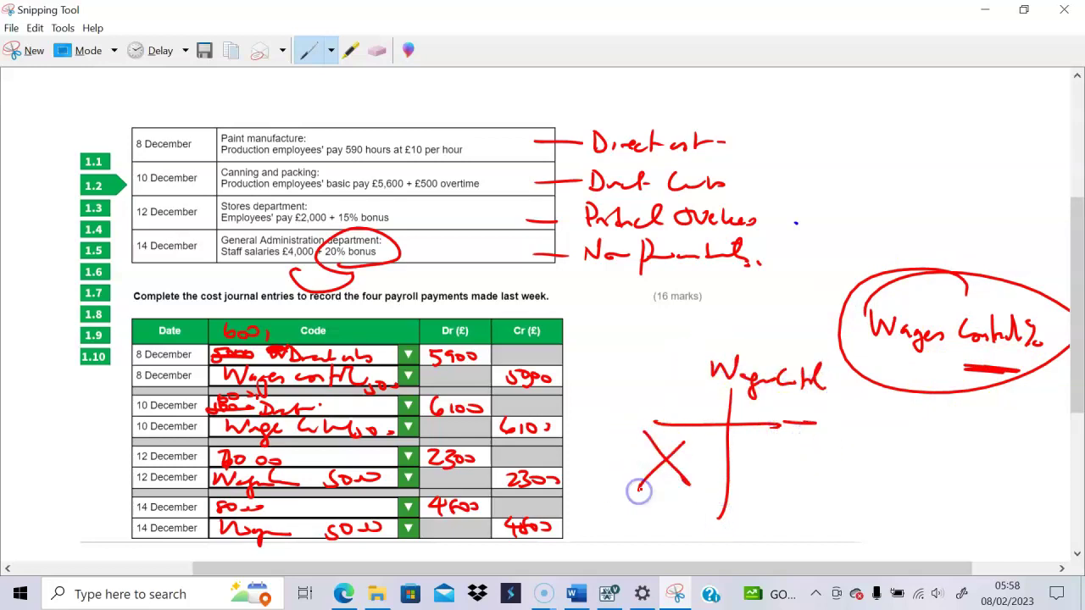
# Step: Sketch a Sales T-account at the top right with an X on its credit side
pyautogui.moveTo(813, 150); pyautogui.dragTo(964, 150)
pyautogui.moveTo(901, 123); pyautogui.dragTo(896, 252)
pyautogui.moveTo(877, 83); pyautogui.dragTo(873, 121)
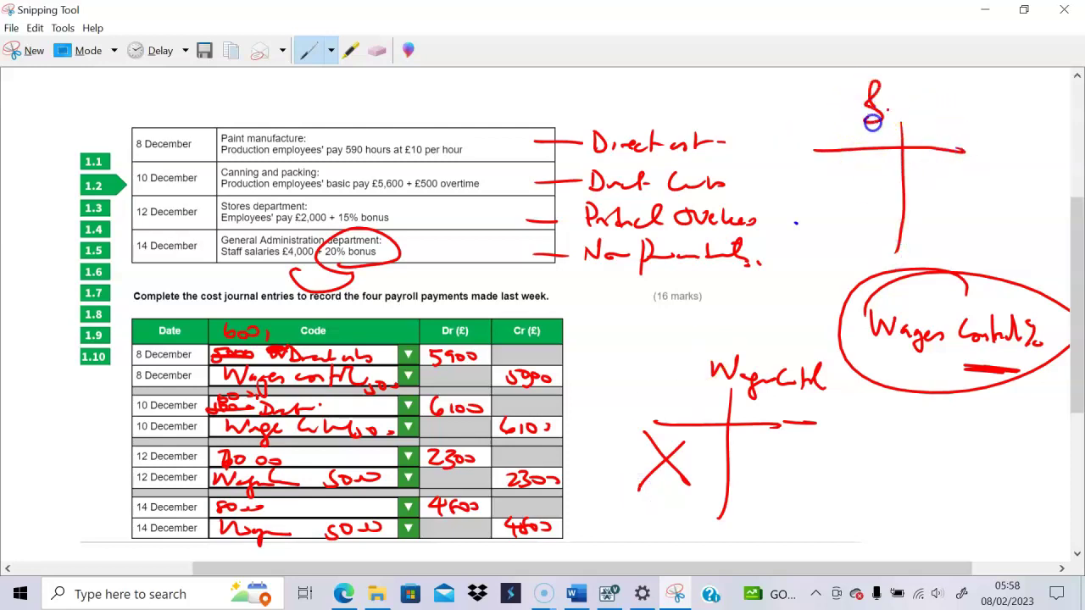
pyautogui.moveTo(929, 166); pyautogui.dragTo(953, 200)
pyautogui.moveTo(953, 164); pyautogui.dragTo(929, 200)
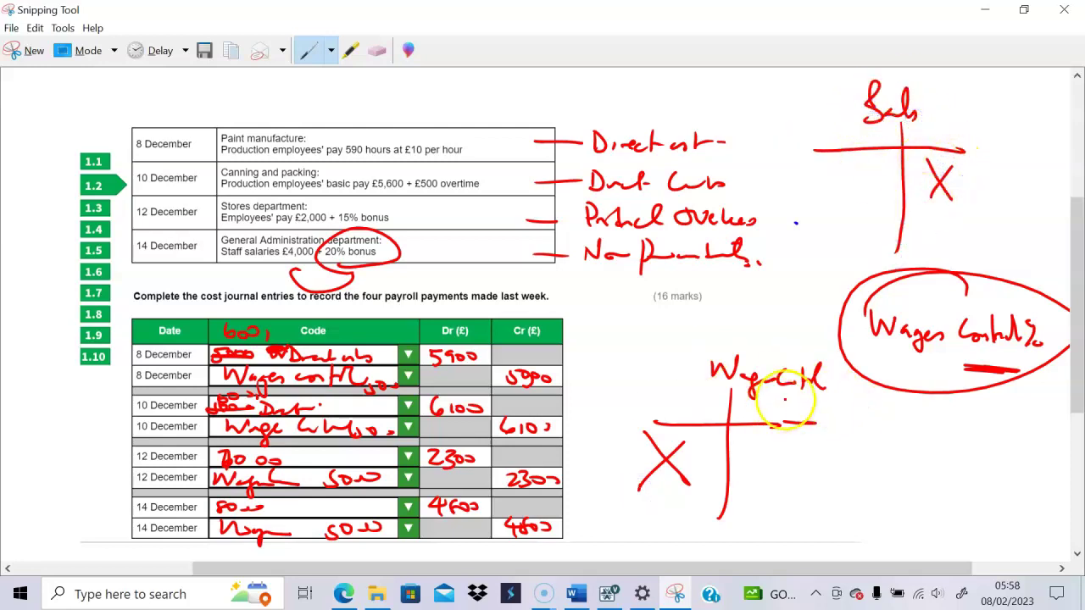
# Step: Label the Wages Control credit side and begin listing the credit amounts under it
pyautogui.moveTo(858, 405); pyautogui.dragTo(867, 422)
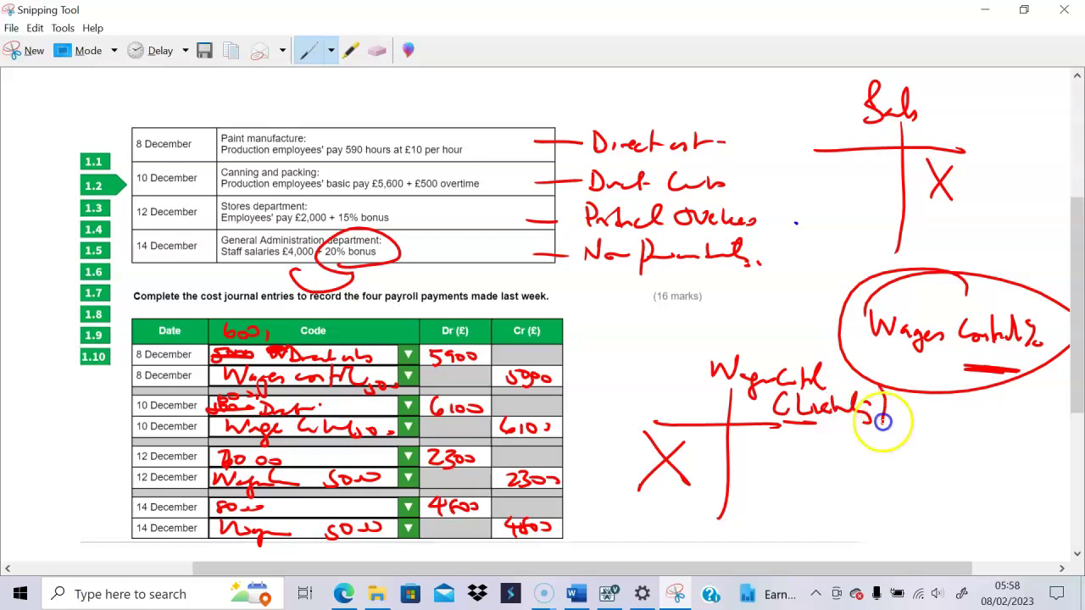
pyautogui.moveTo(882, 386); pyautogui.dragTo(883, 424)
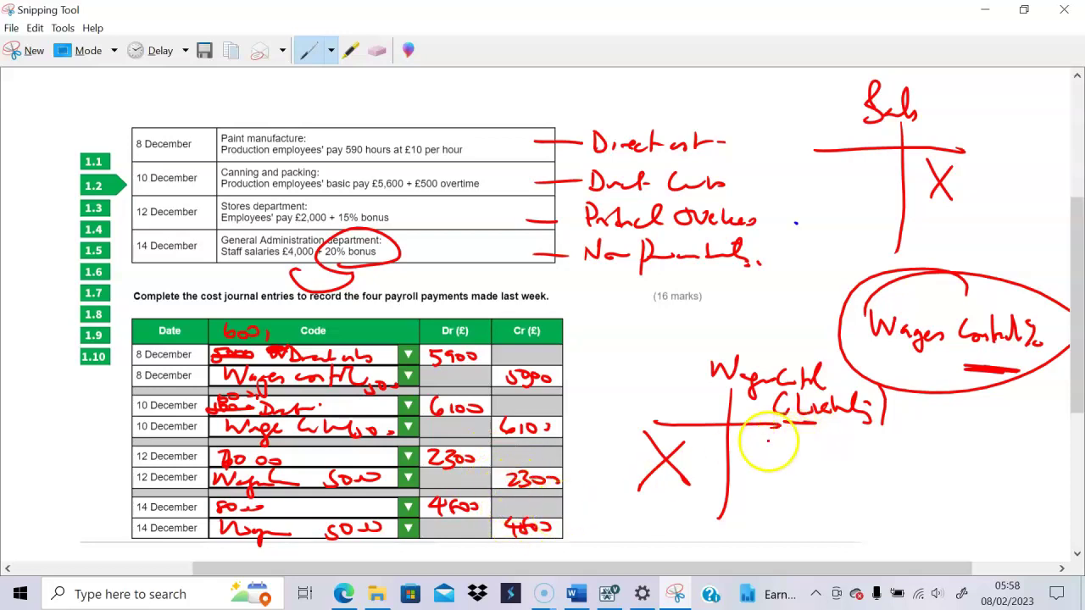
pyautogui.moveTo(772, 447)
pyautogui.mouseDown()
pyautogui.moveTo(834, 449)
pyautogui.moveTo(798, 479)
pyautogui.moveTo(788, 514)
pyautogui.moveTo(837, 507)
pyautogui.moveTo(794, 530)
pyautogui.mouseUp()
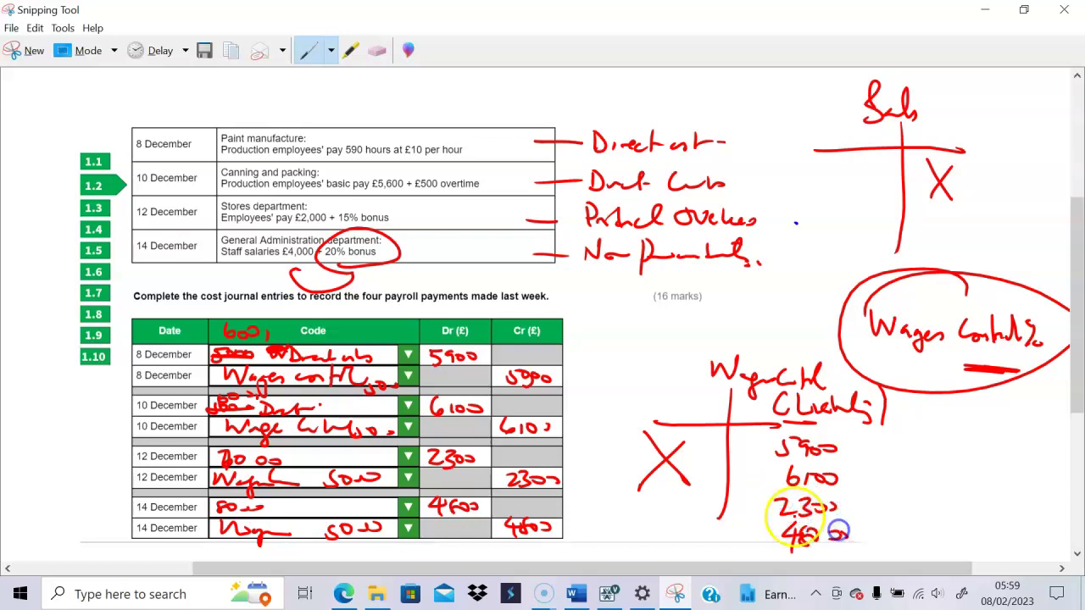